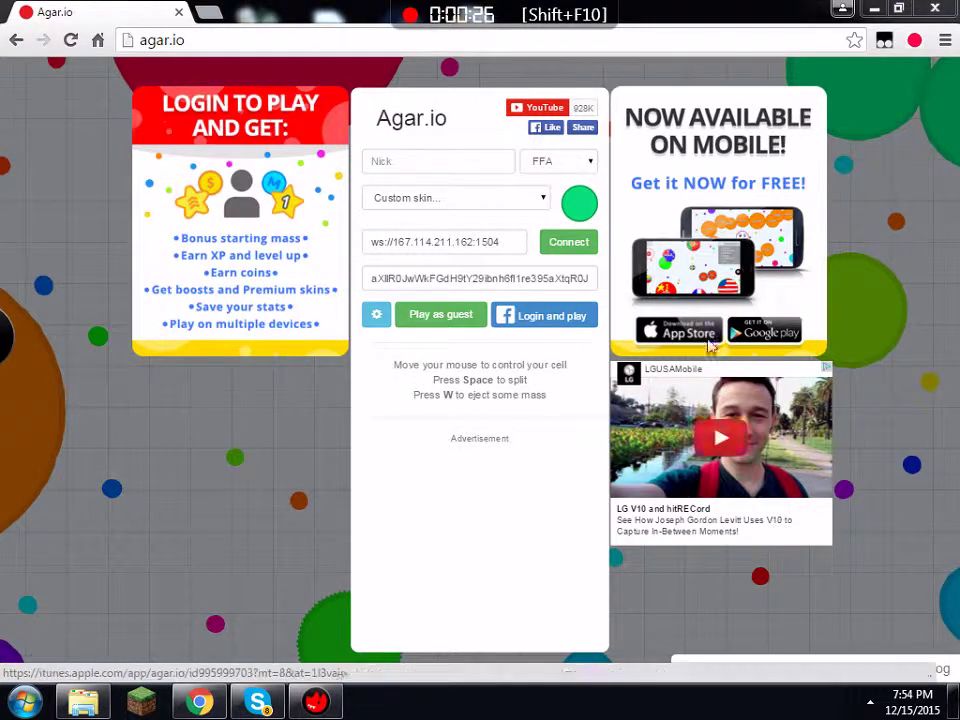
# - Minimize the Chrome window showing agar.io to reveal the Windows desktop
pyautogui.click(876, 10)
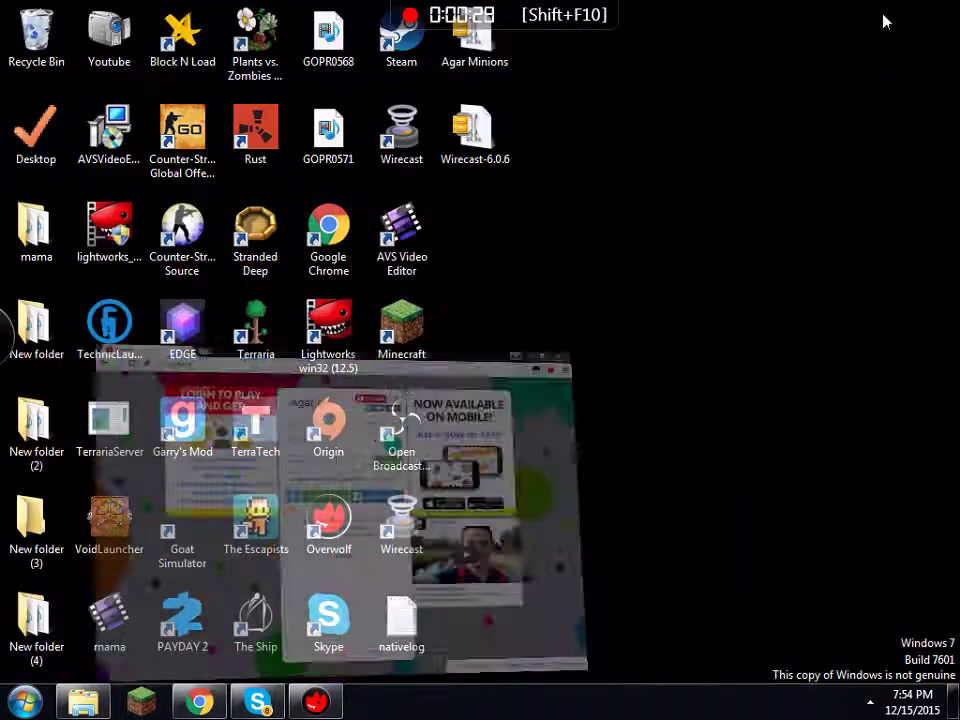
# - Launch a new Chrome window, search for 'google chrome', and open the Chrome download page
pyautogui.doubleClick(347, 248)
pyautogui.moveTo(349, 208); pyautogui.dragTo(268, 21)
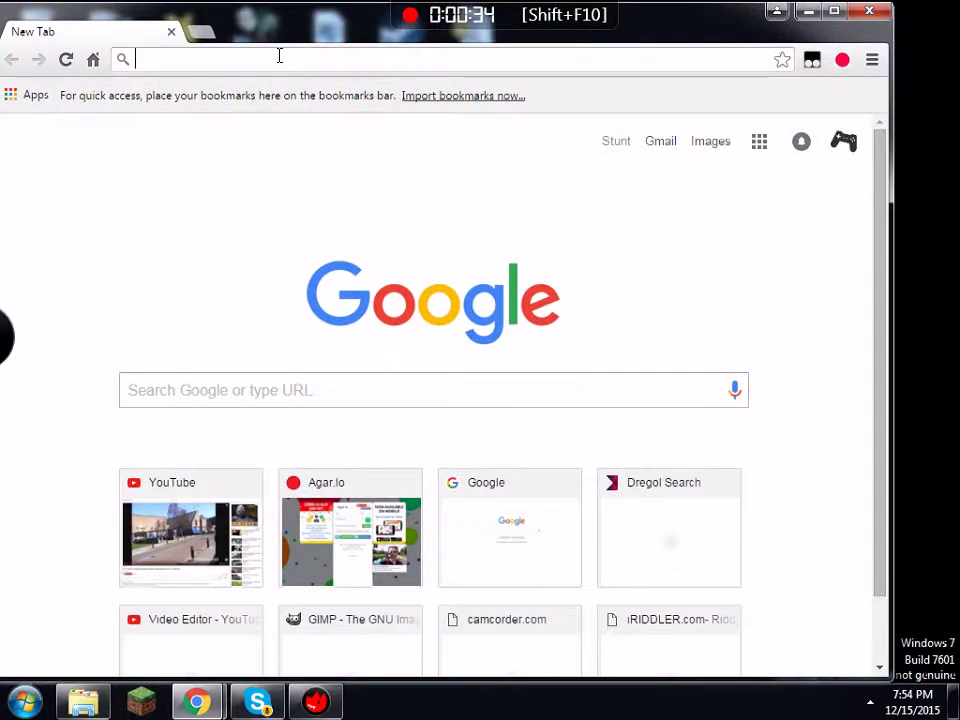
pyautogui.click(280, 56)
pyautogui.write('ggogl')
pyautogui.press('BackSpace')
pyautogui.press('BackSpace')
pyautogui.press('BackSpace')
pyautogui.press('BackSpace')
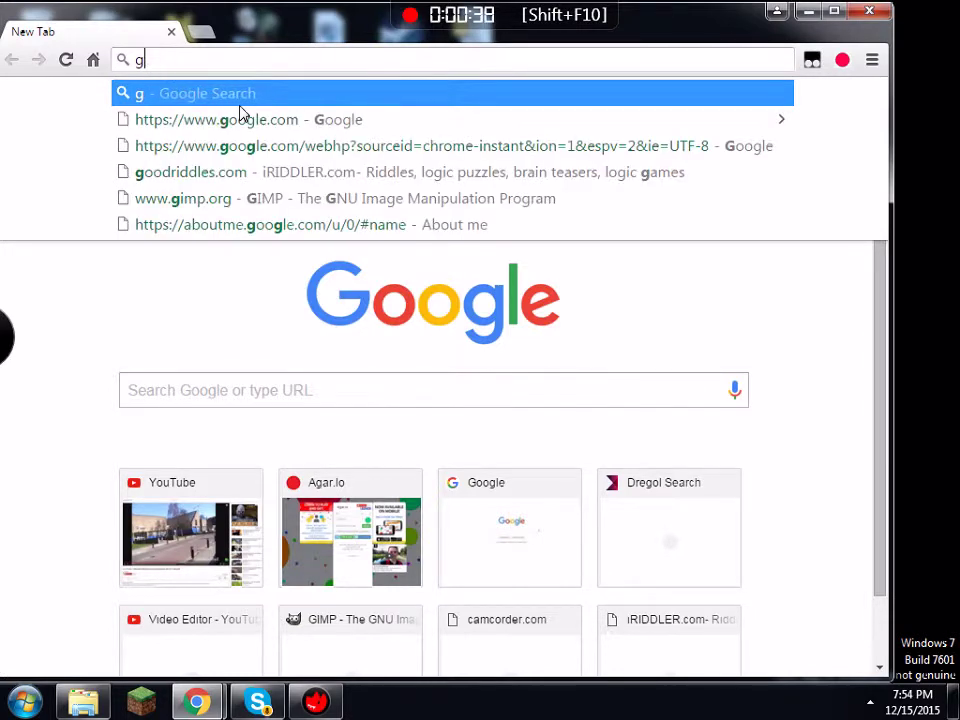
pyautogui.write('oogle ')
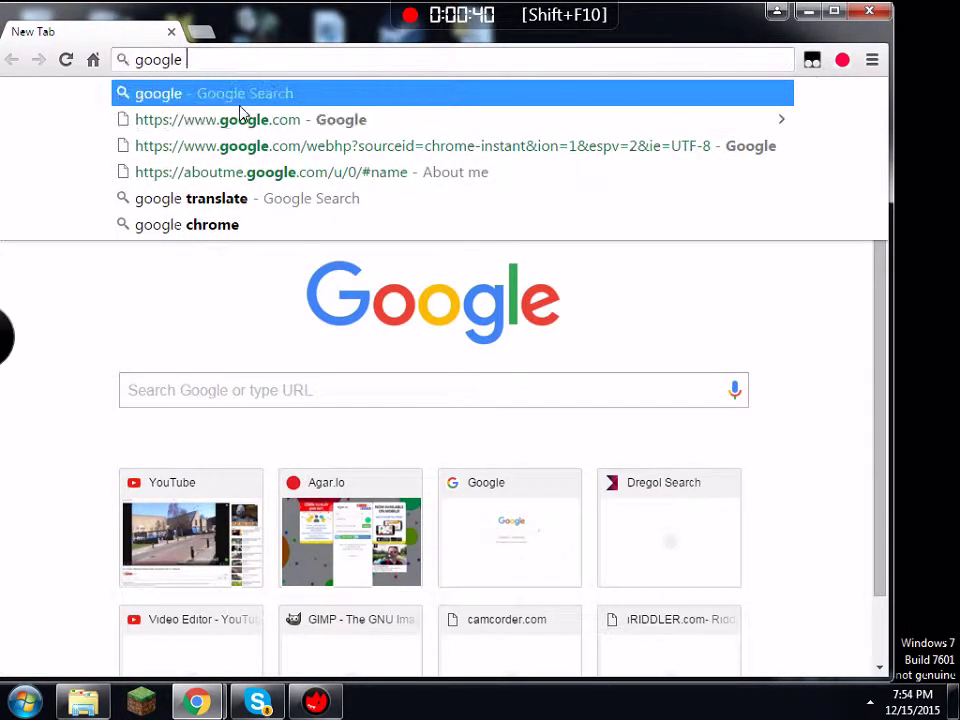
pyautogui.write('chrom')
pyautogui.press('Return')
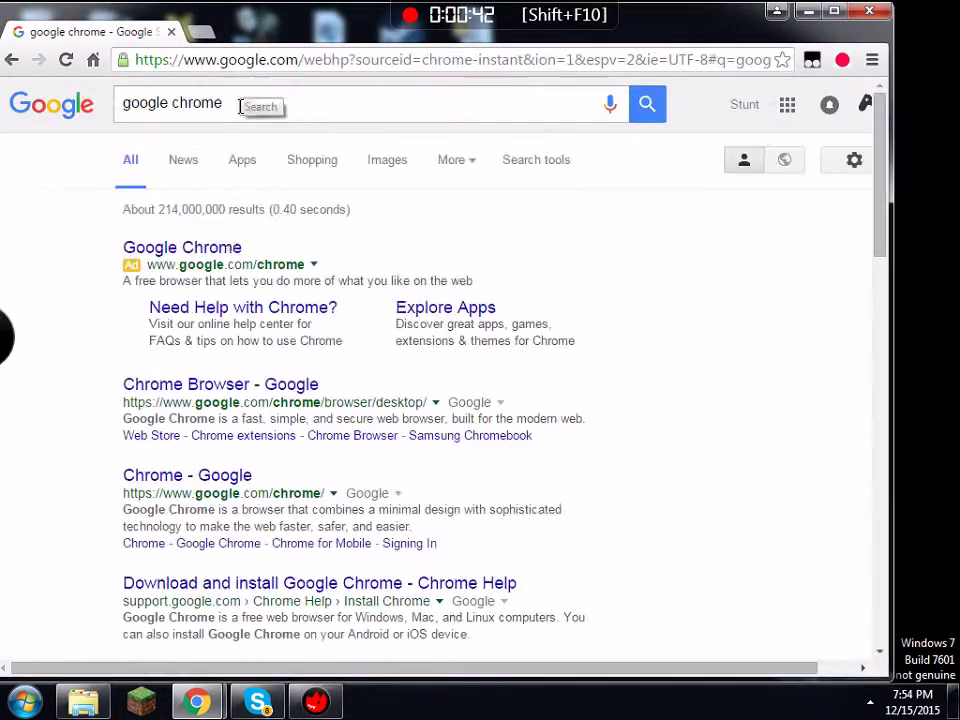
pyautogui.click(221, 252)
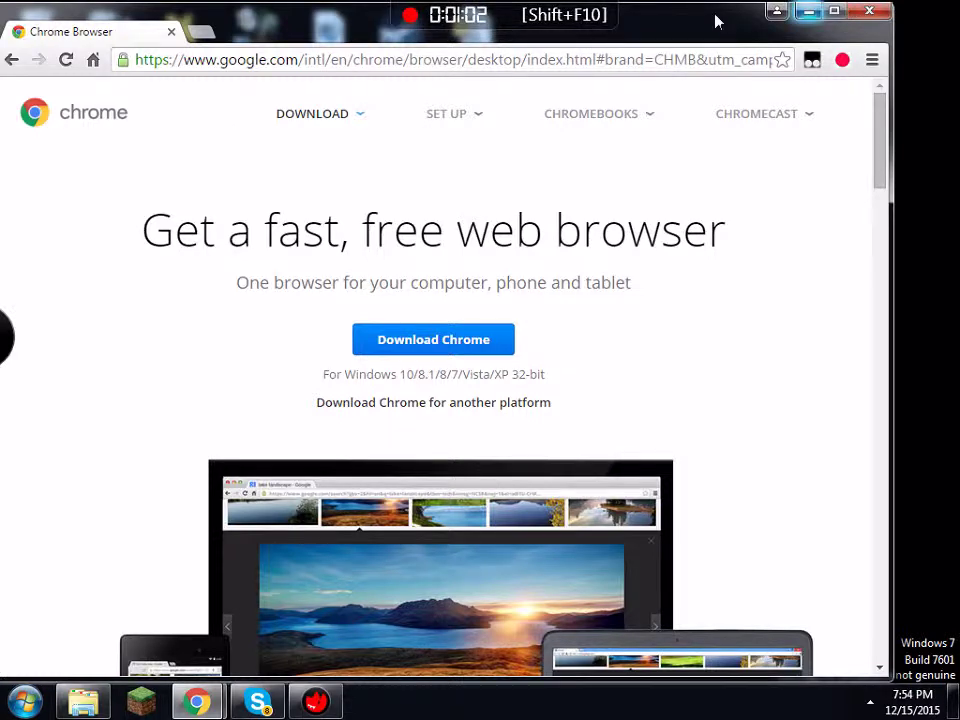
# - Close the download window and search 'chrome web store' in a new tab beside agar.io
pyautogui.click(171, 31)
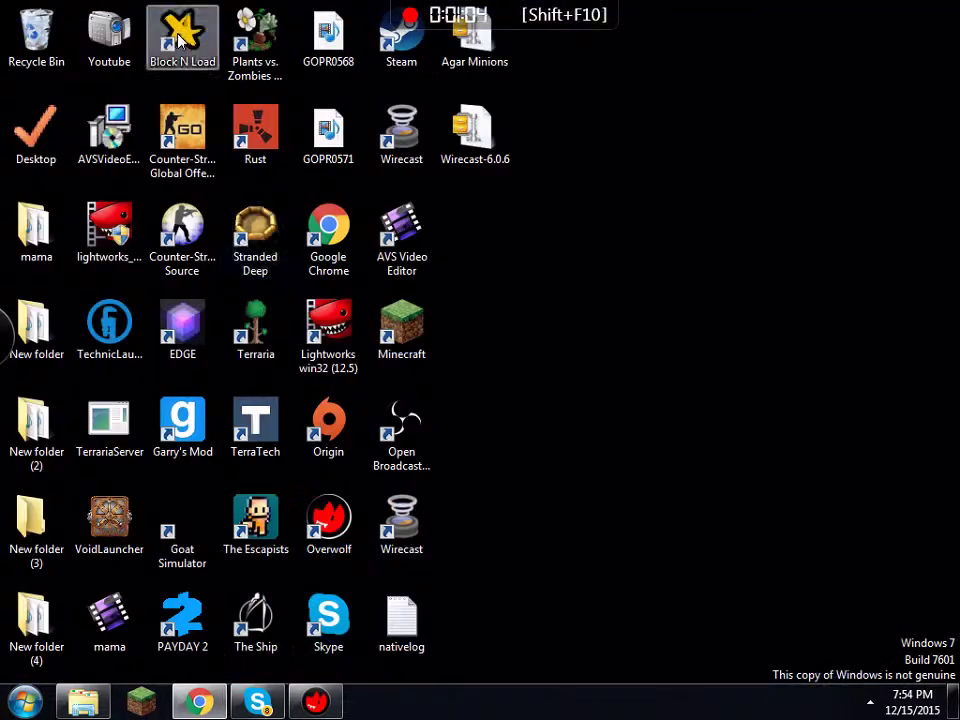
pyautogui.hotkey('alt', 'Tab')
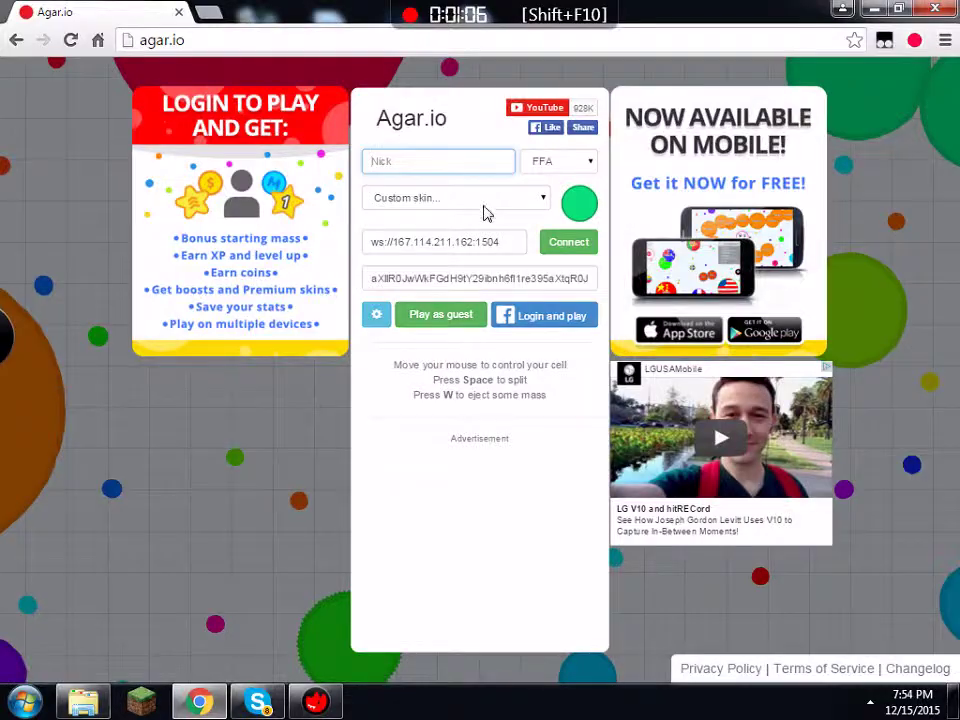
pyautogui.click(215, 12)
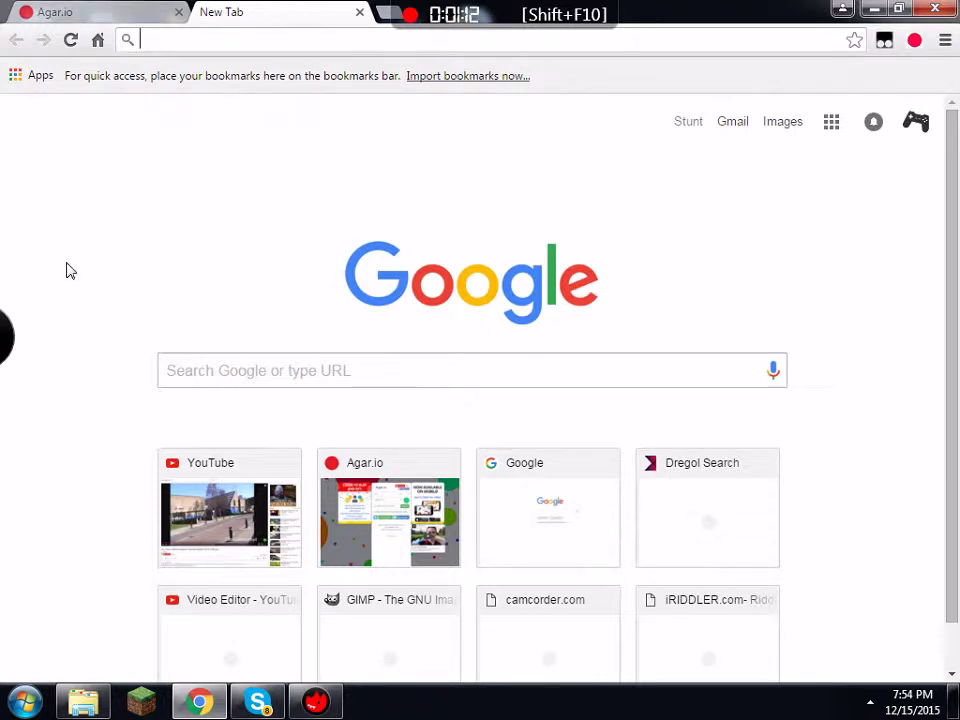
pyautogui.write('chormoe')
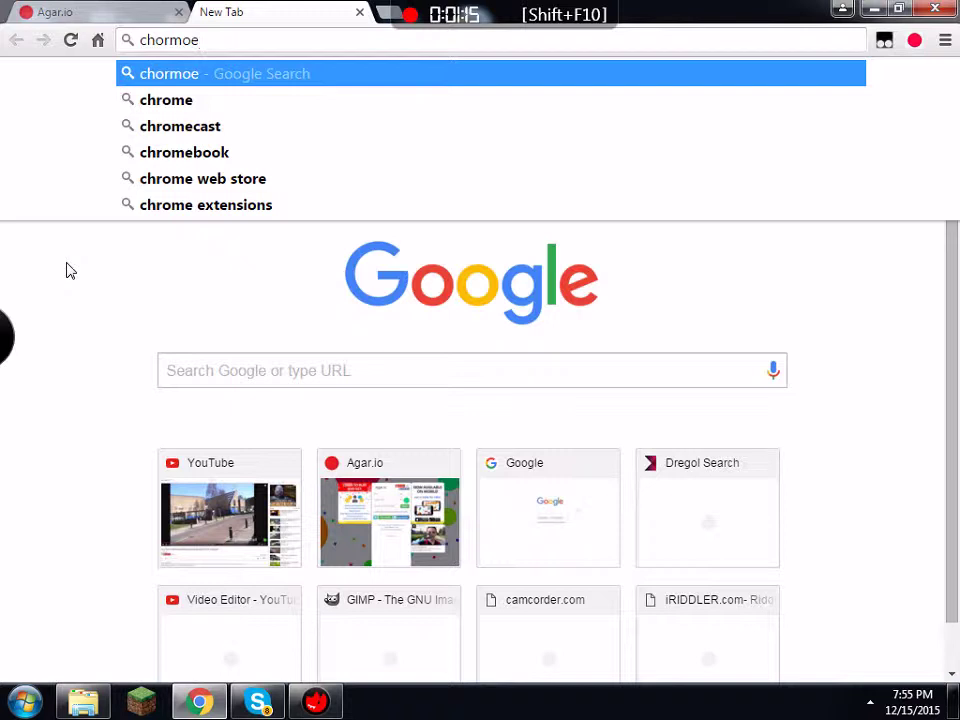
pyautogui.press('BackSpace')
pyautogui.press('BackSpace')
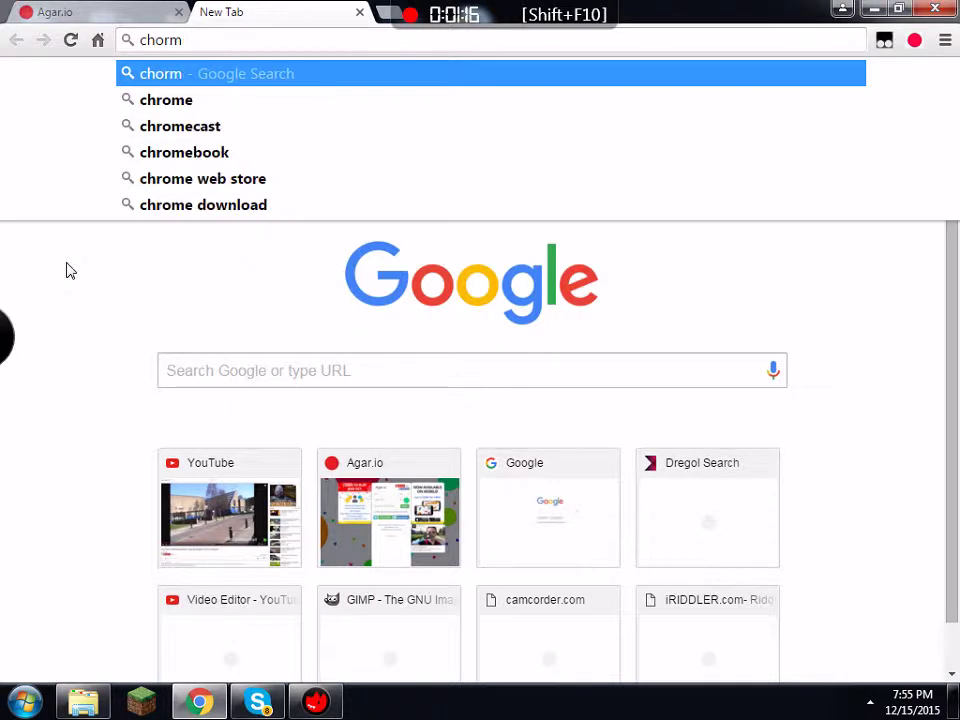
pyautogui.press('BackSpace')
pyautogui.write('ome')
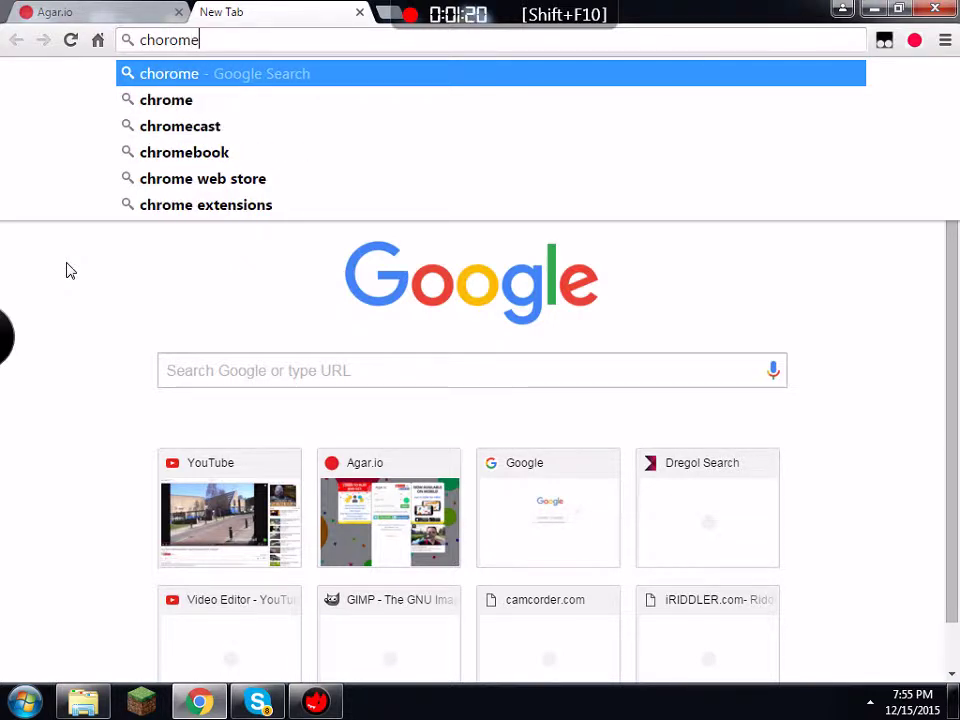
pyautogui.write(' web store')
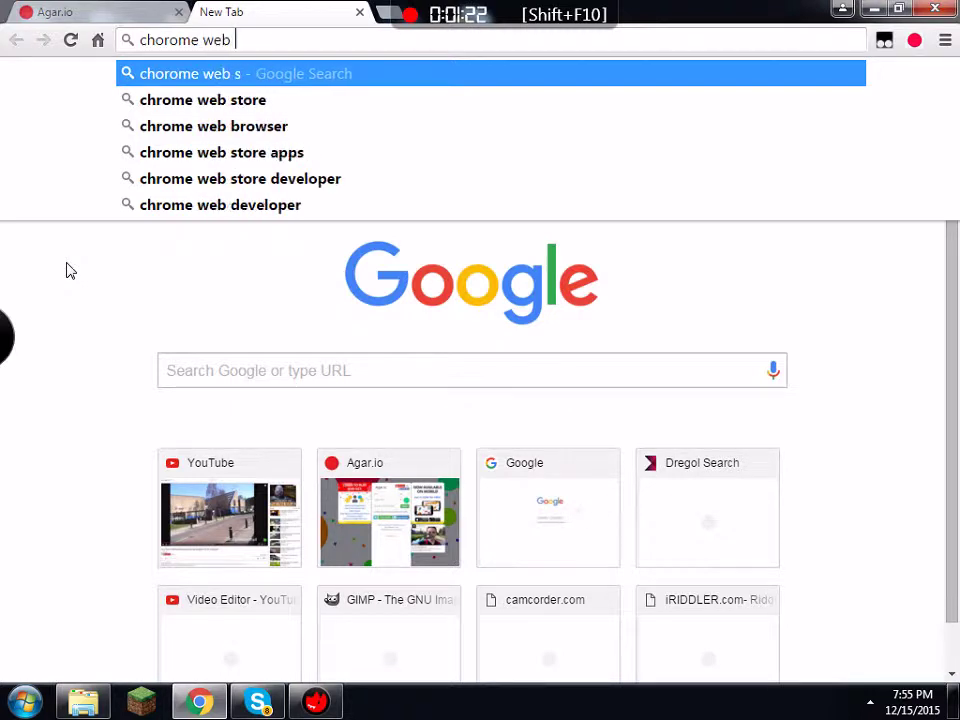
pyautogui.press('Return')
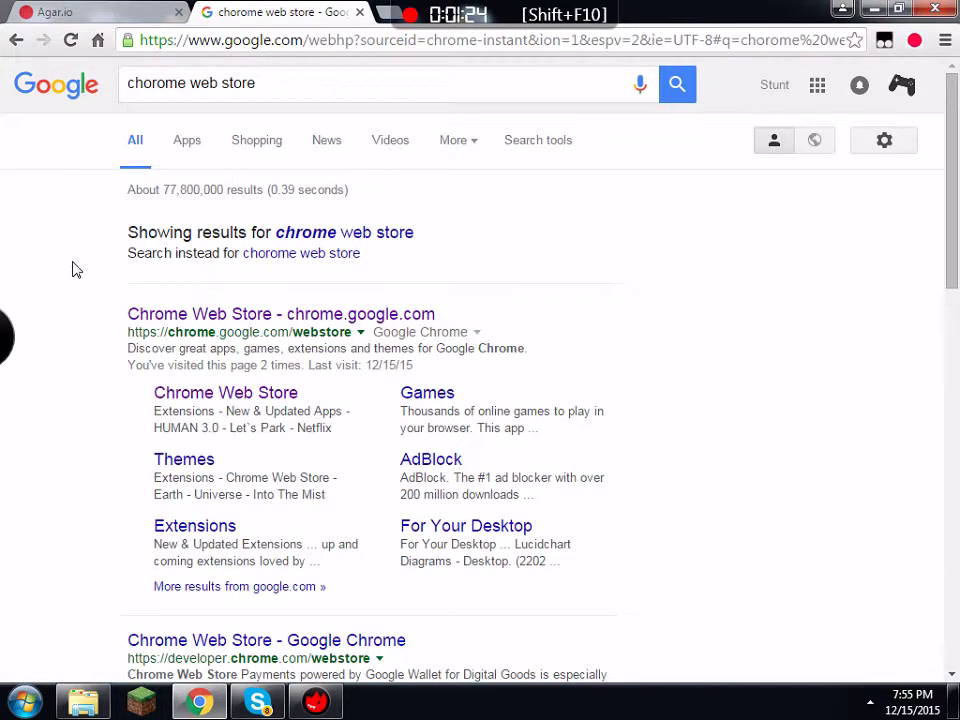
# - Go to the Chrome Web Store and search it for 'agar.io'
pyautogui.click(242, 316)
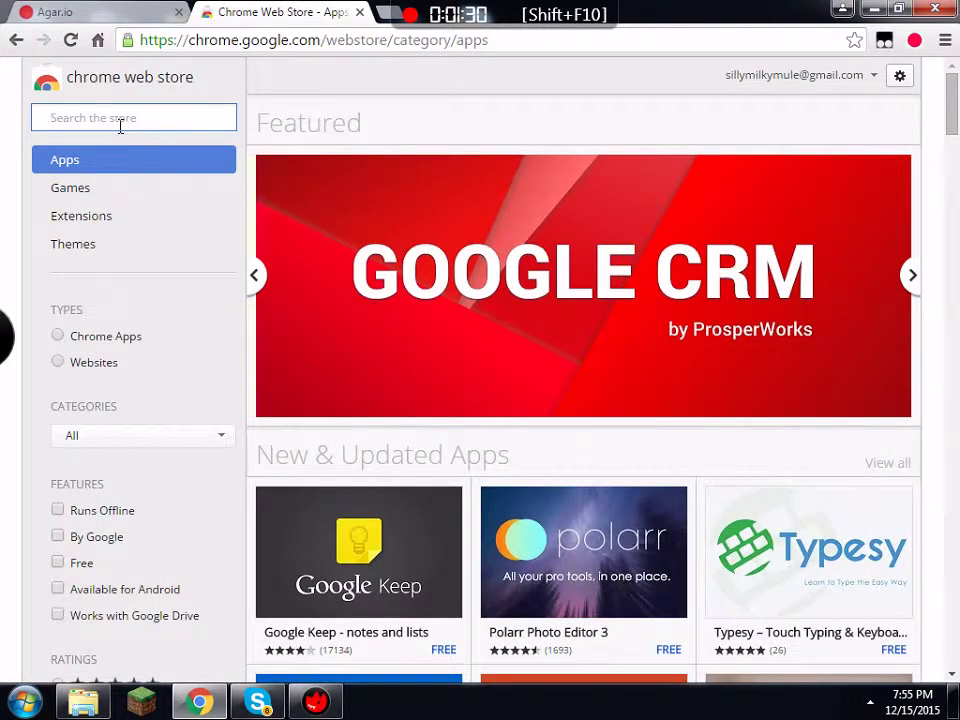
pyautogui.write('agar.io')
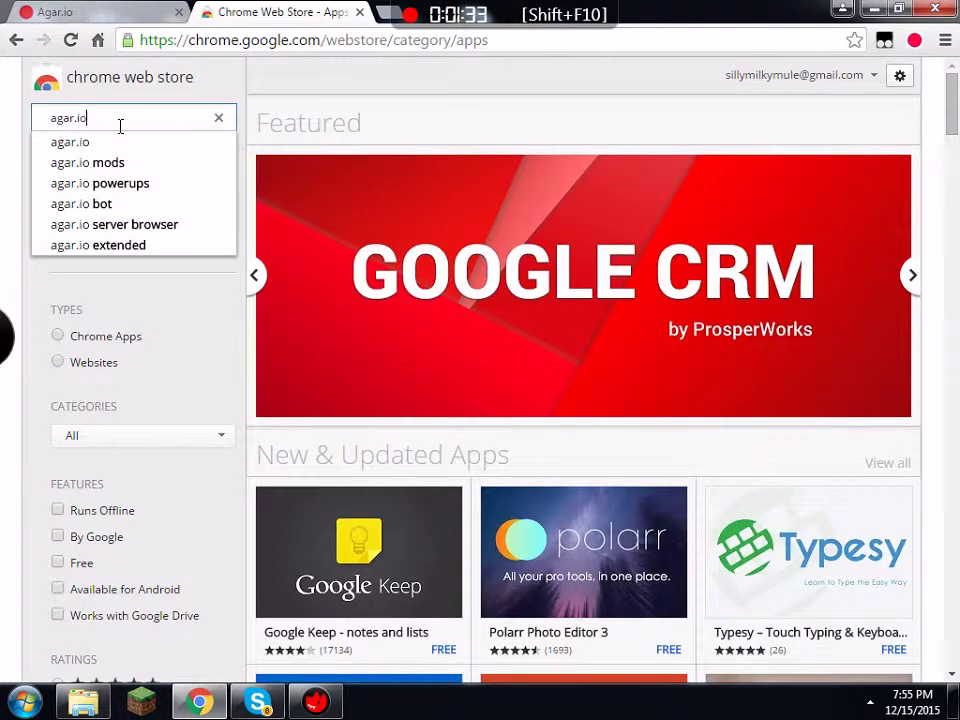
pyautogui.press('Return')
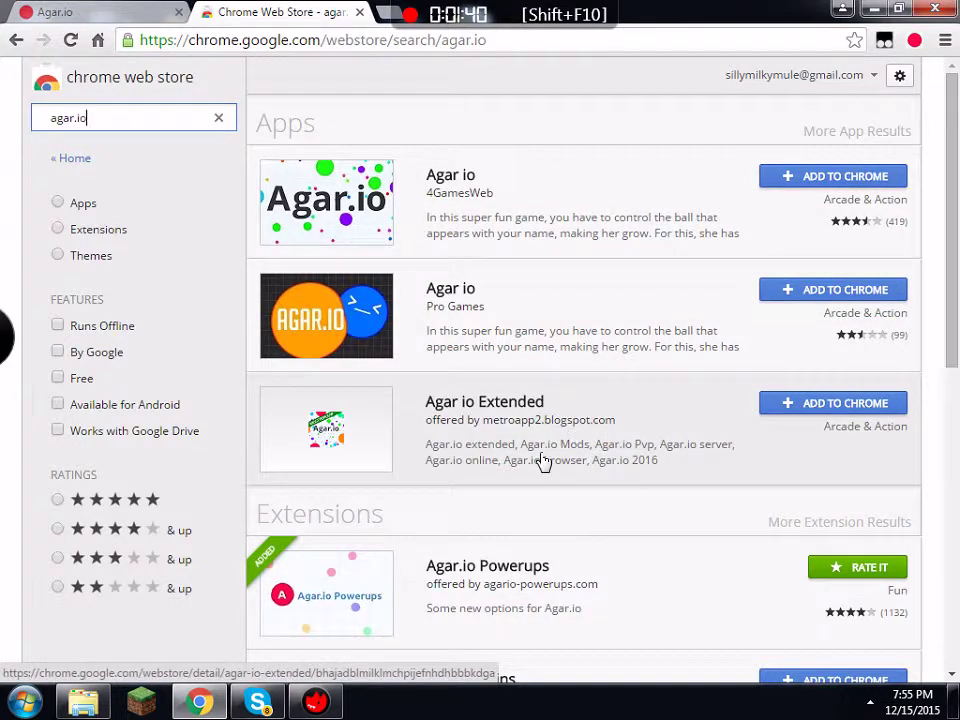
pyautogui.scroll(-1, 610, 470)
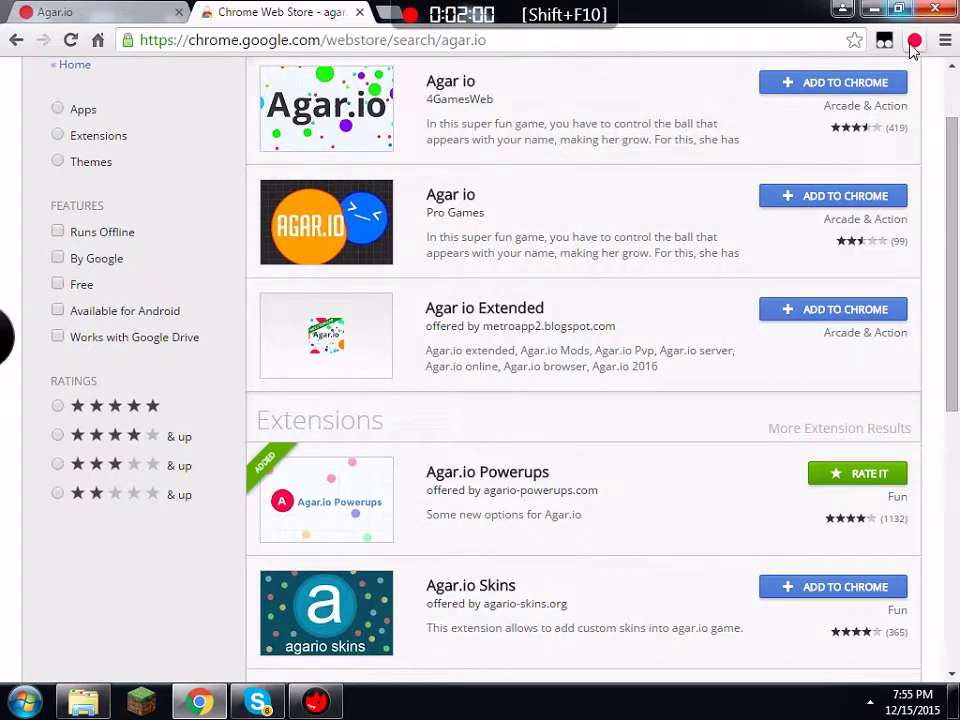
# - Check the Agar.io Powerups extension details, then return to the Agar.io game tab
pyautogui.click(595, 510)
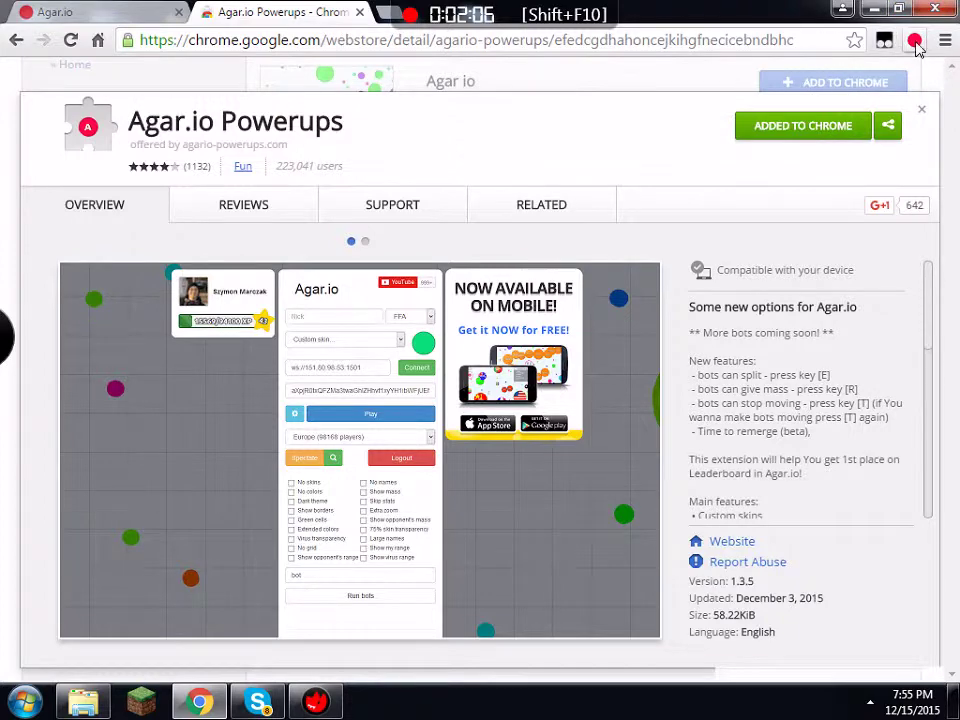
pyautogui.click(921, 109)
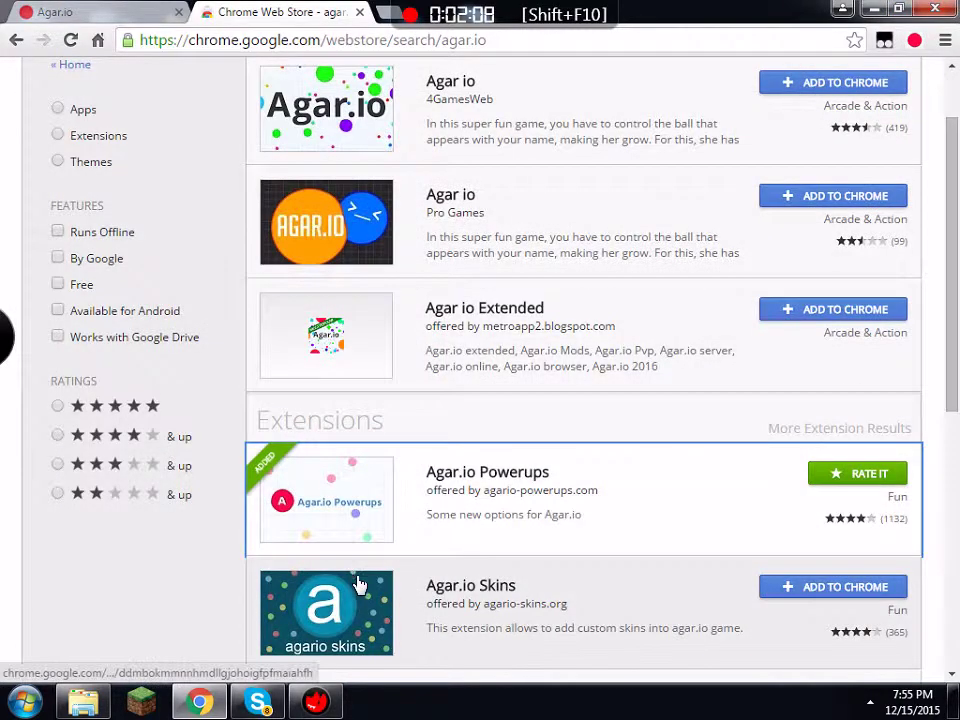
pyautogui.click(60, 12)
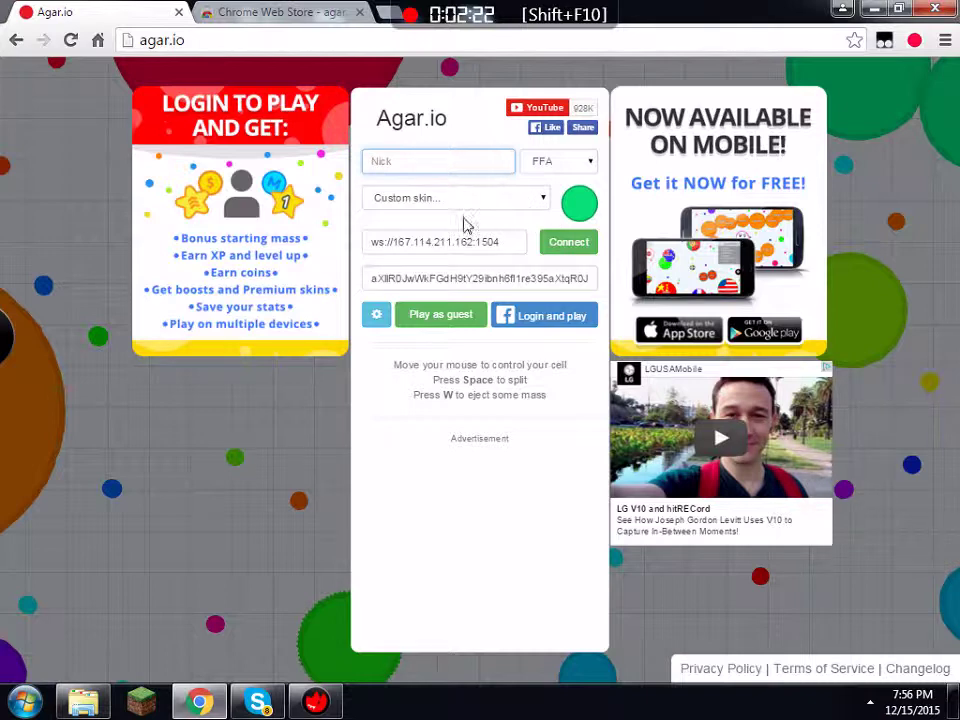
# - Try out the wojak, yaranaika, vinesauce and trump skins from the skin list
pyautogui.click(541, 200)
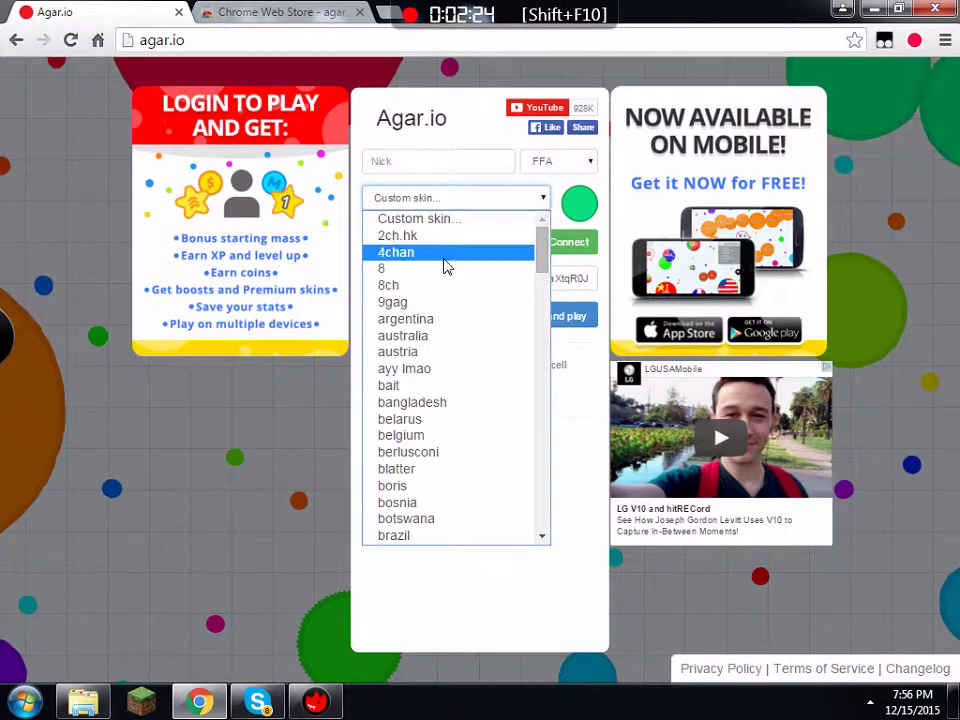
pyautogui.scroll(-5, 447, 520)
pyautogui.scroll(-10, 447, 520)
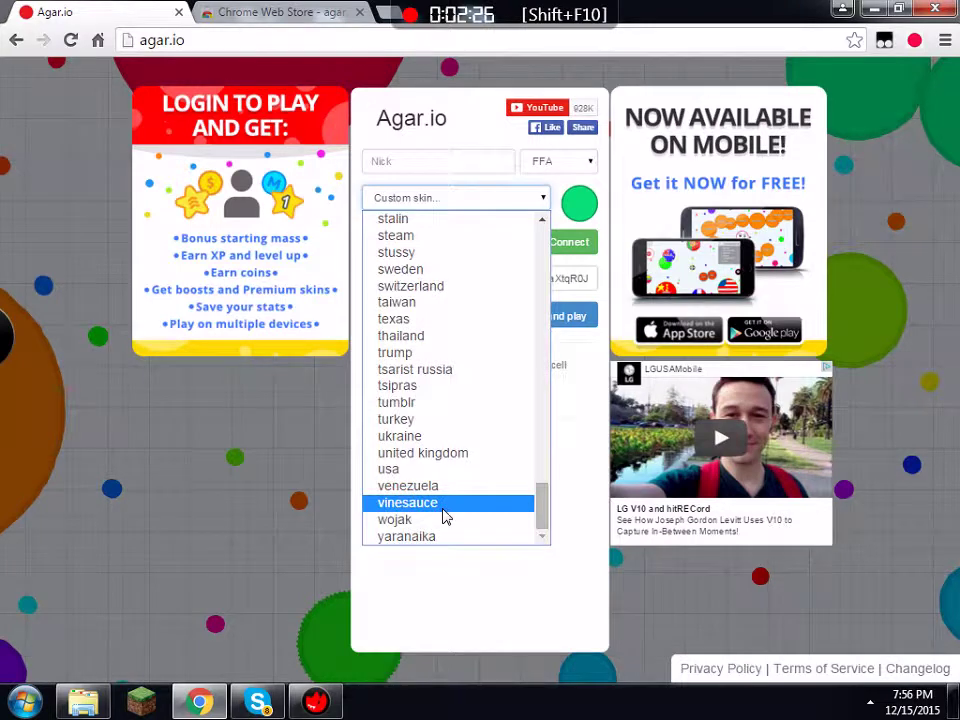
pyautogui.scroll(5, 447, 515)
pyautogui.scroll(-5, 447, 515)
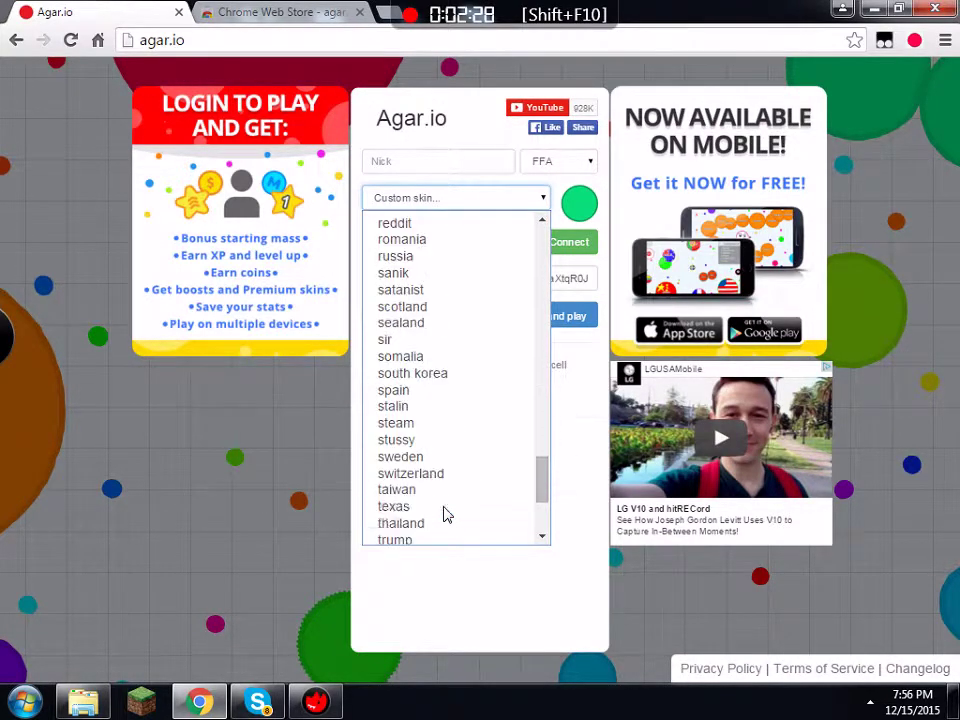
pyautogui.click(440, 521)
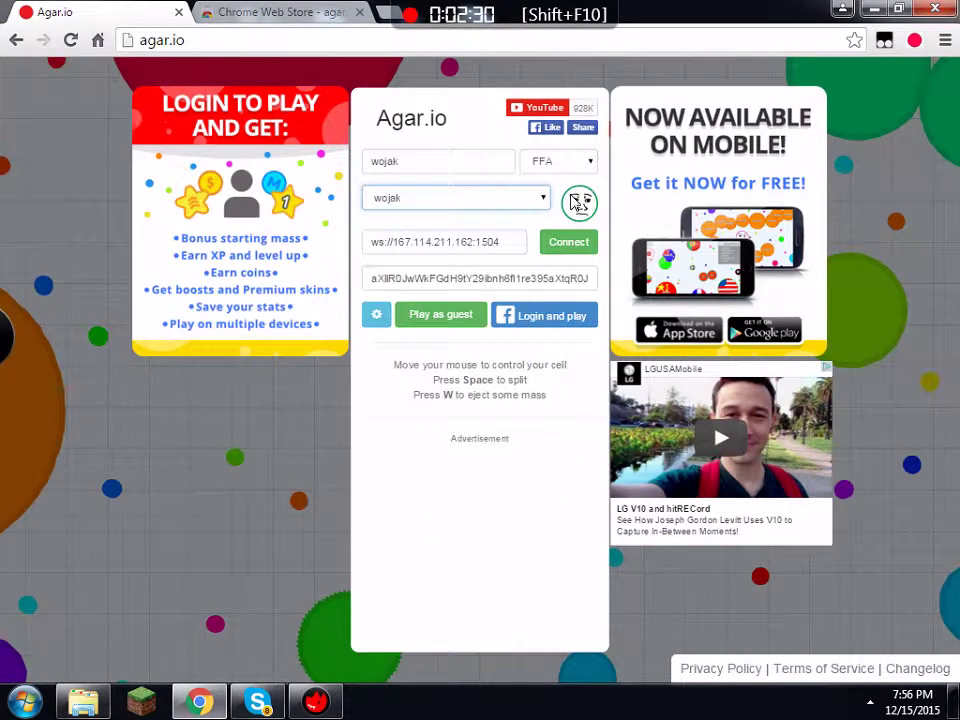
pyautogui.click(540, 200)
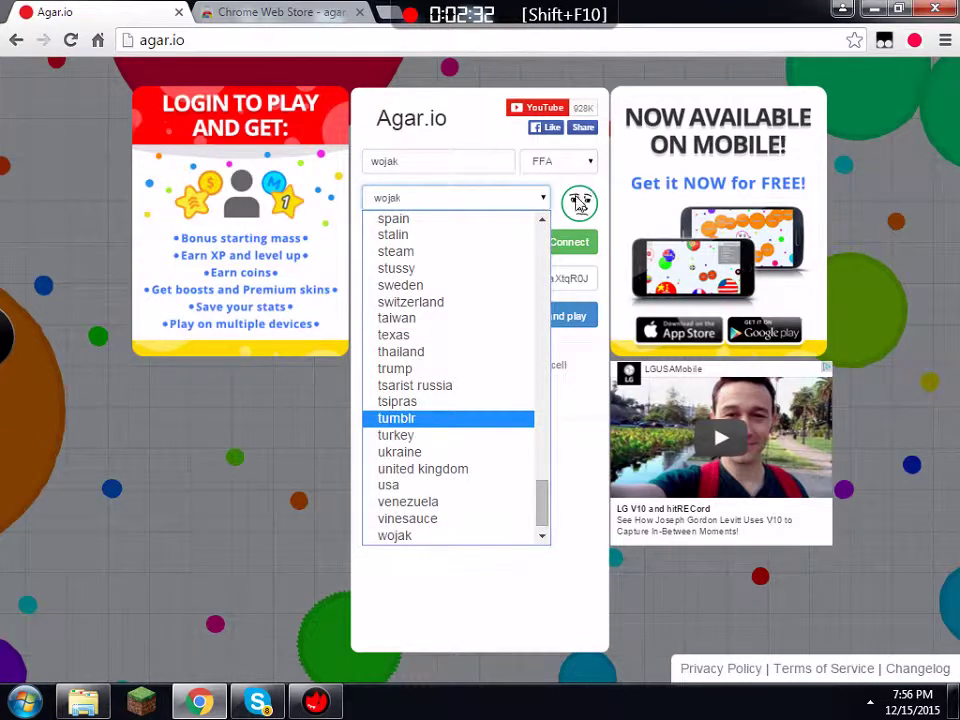
pyautogui.scroll(-1, 454, 541)
pyautogui.click(451, 539)
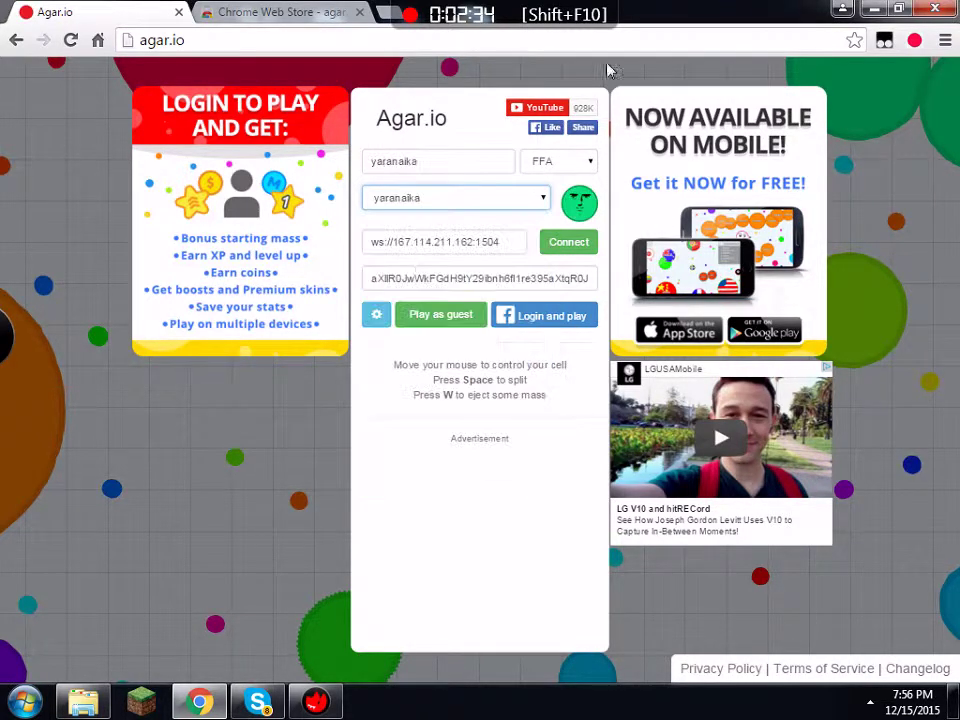
pyautogui.click(543, 200)
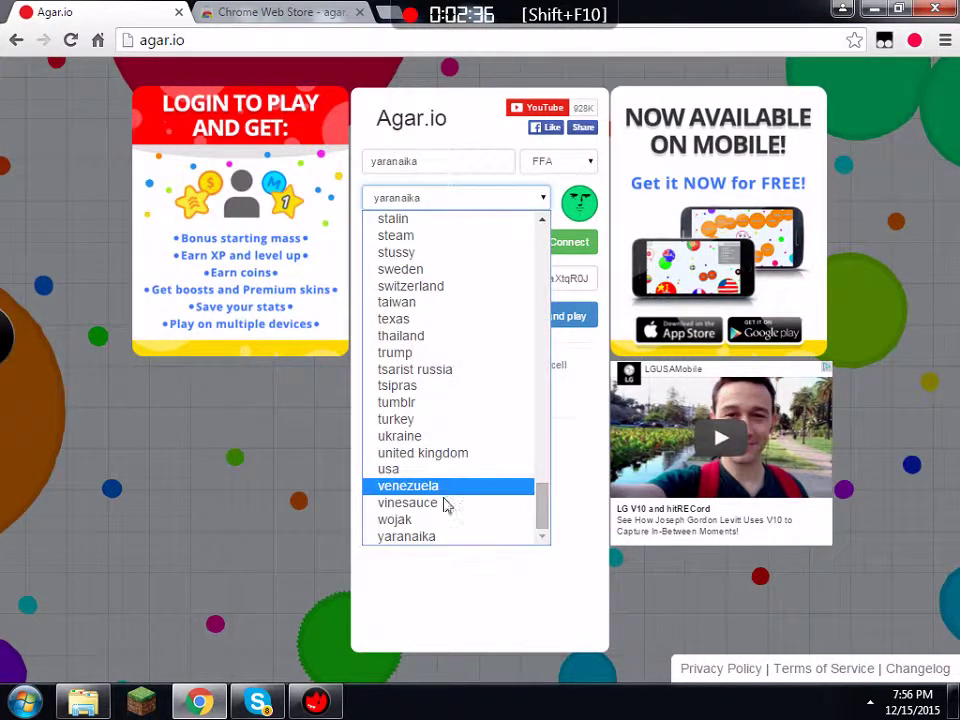
pyautogui.click(445, 505)
pyautogui.click(545, 200)
pyautogui.click(443, 386)
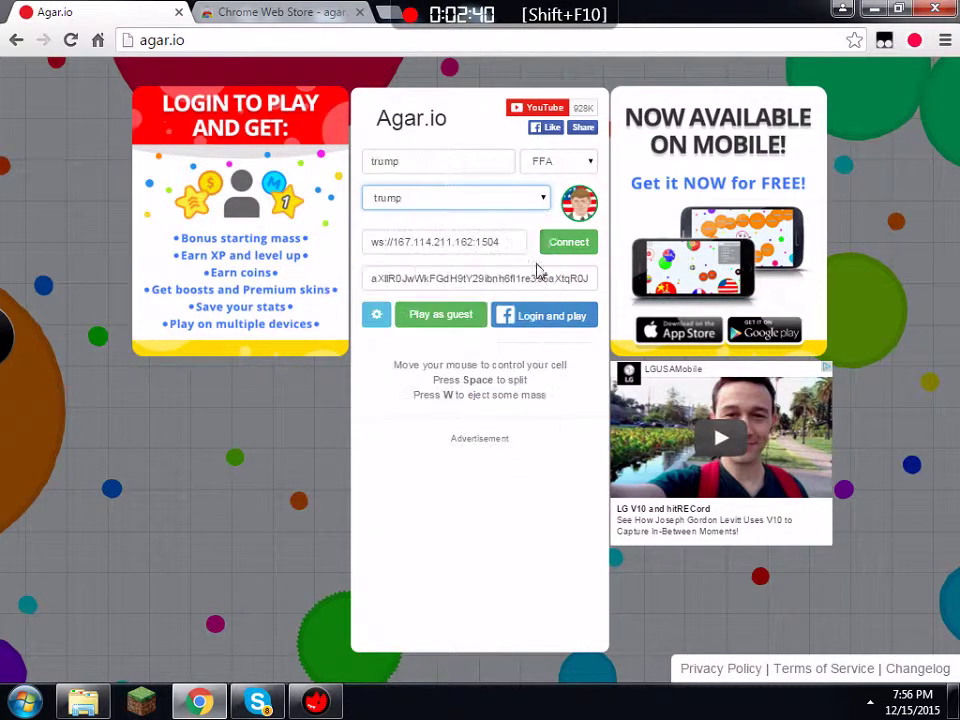
# - Pick the 8ch skin, then settle on the yaranaika skin
pyautogui.click(535, 203)
pyautogui.scroll(15, 476, 394)
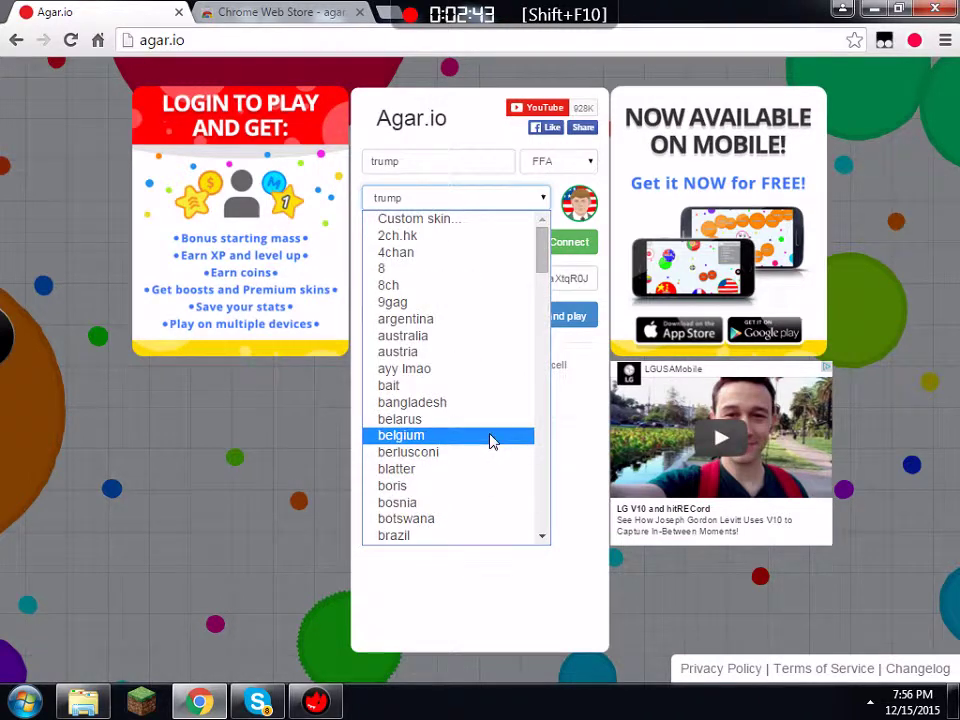
pyautogui.click(446, 287)
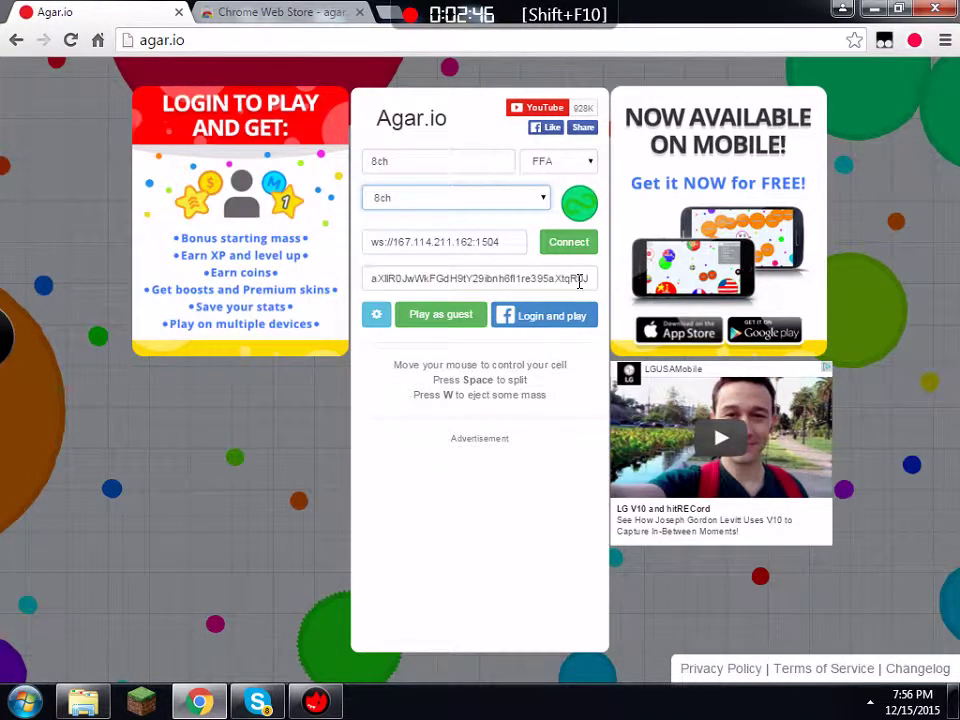
pyautogui.click(528, 200)
pyautogui.click(506, 418)
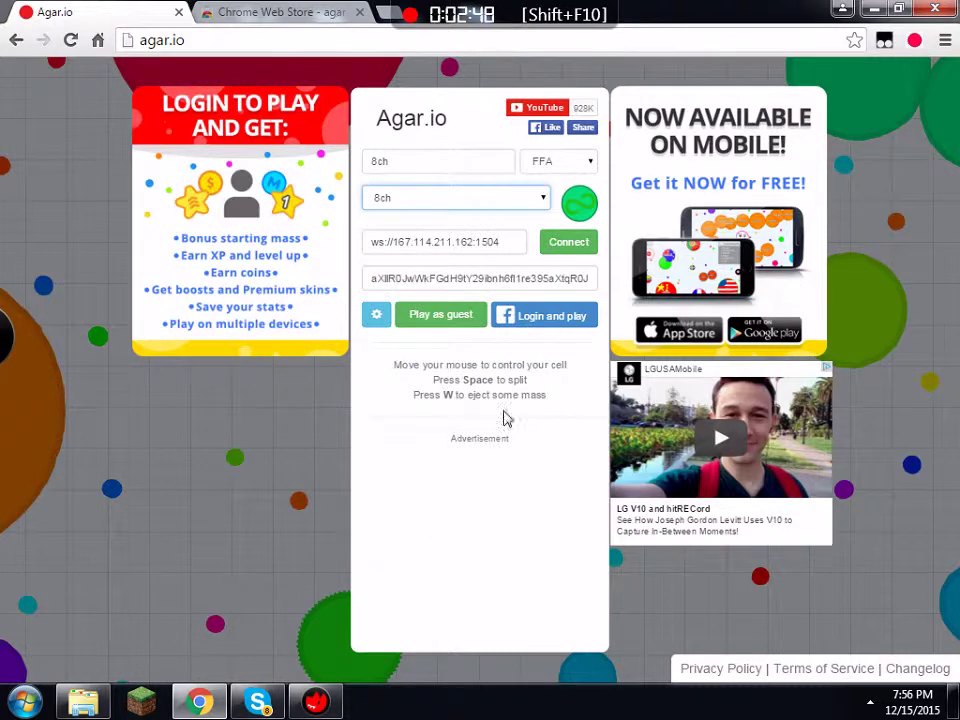
pyautogui.click(521, 205)
pyautogui.scroll(-5, 488, 316)
pyautogui.scroll(-10, 488, 316)
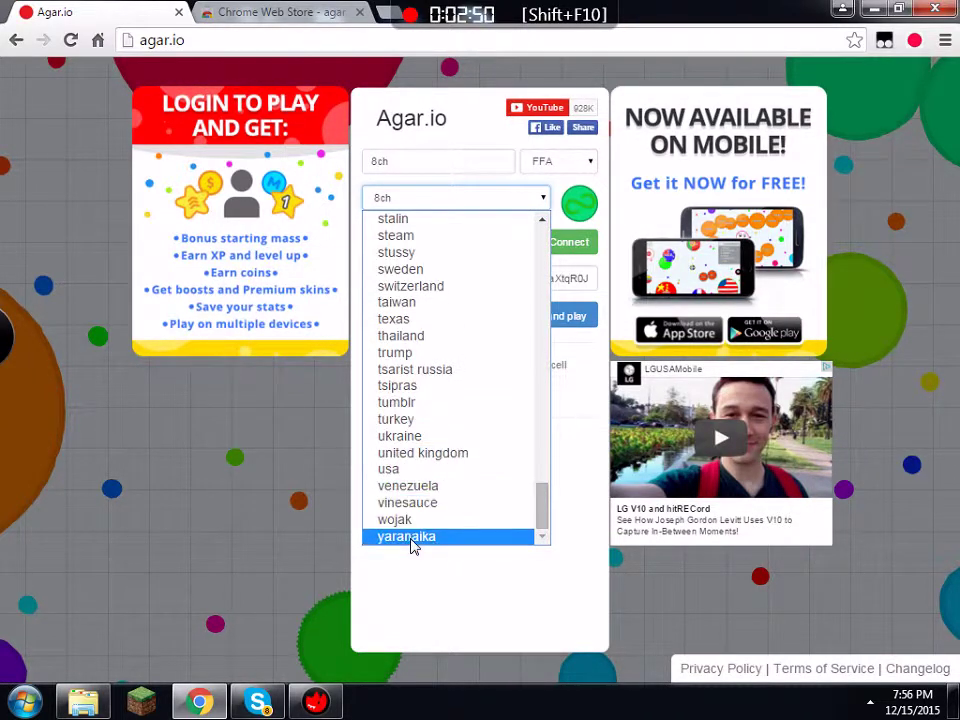
pyautogui.click(414, 540)
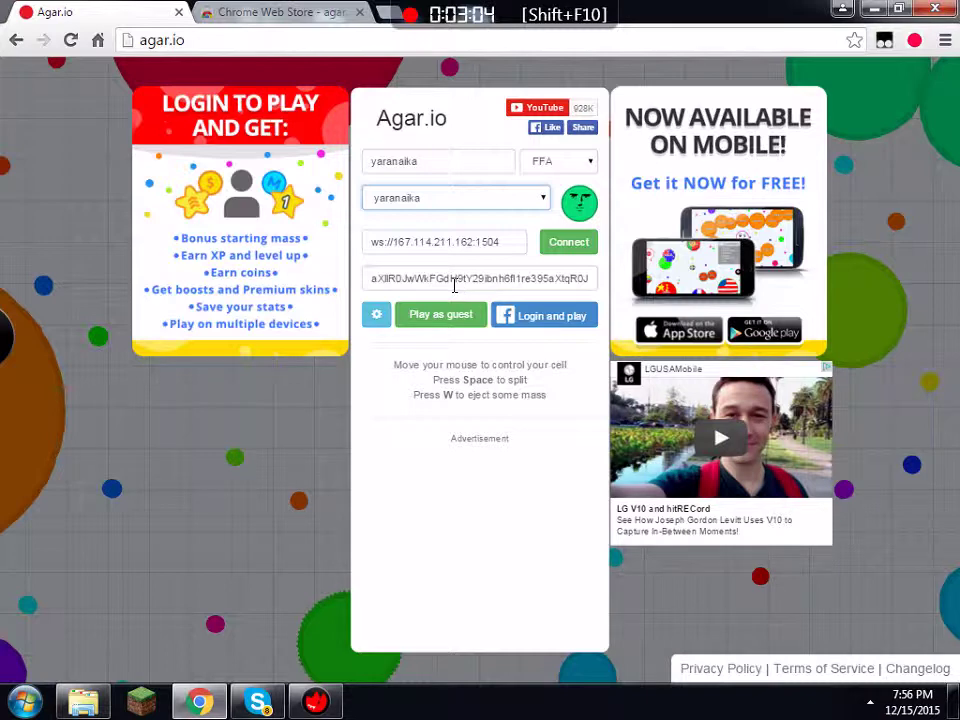
# - Show the extension's extra settings and set the bot name to 'JJb'
pyautogui.click(384, 316)
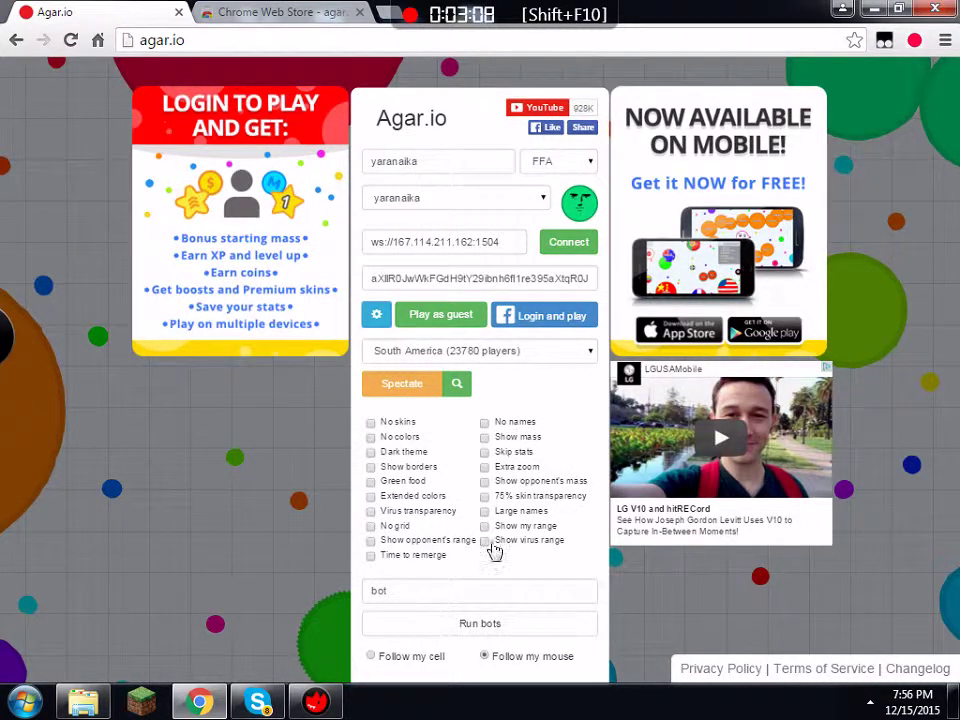
pyautogui.click(392, 589)
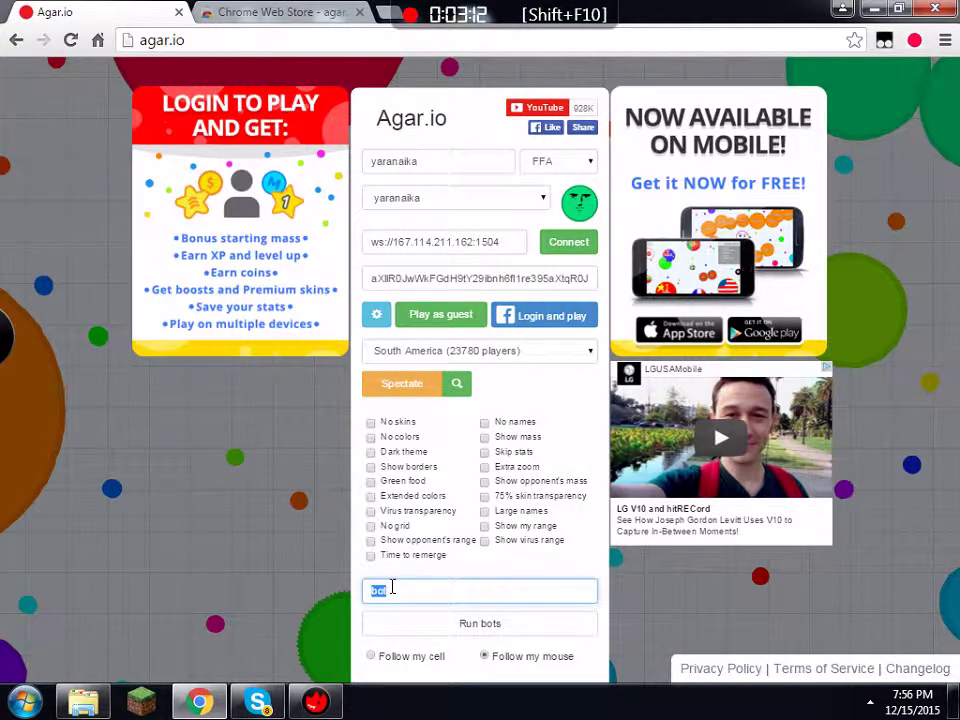
pyautogui.write('JJblogss')
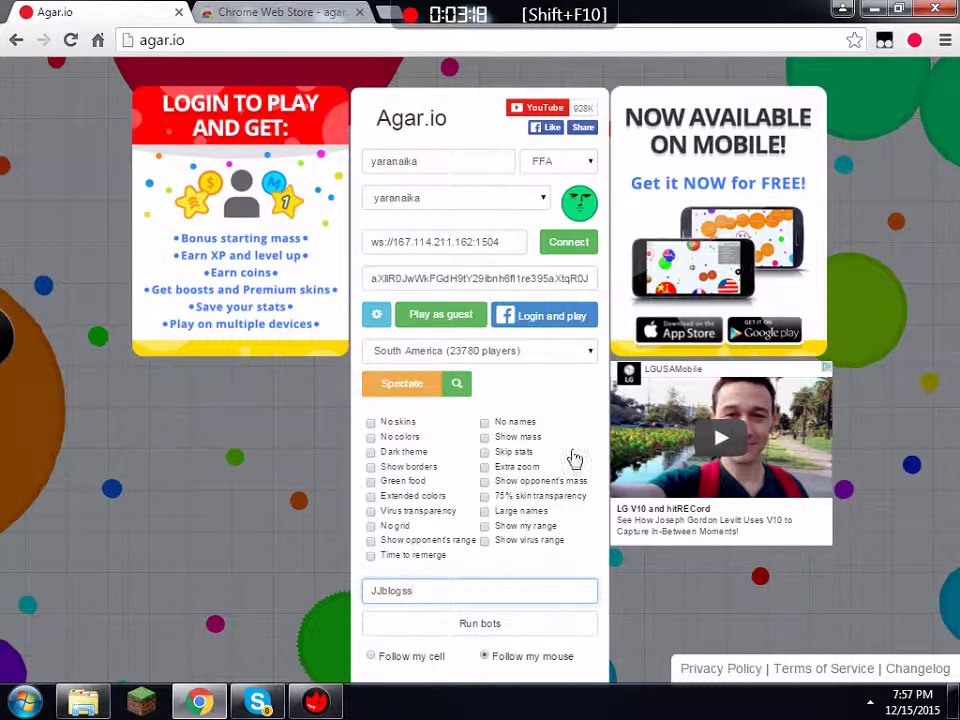
# - Create a Party game on the North America server, run the bots, and play as guest
pyautogui.click(557, 357)
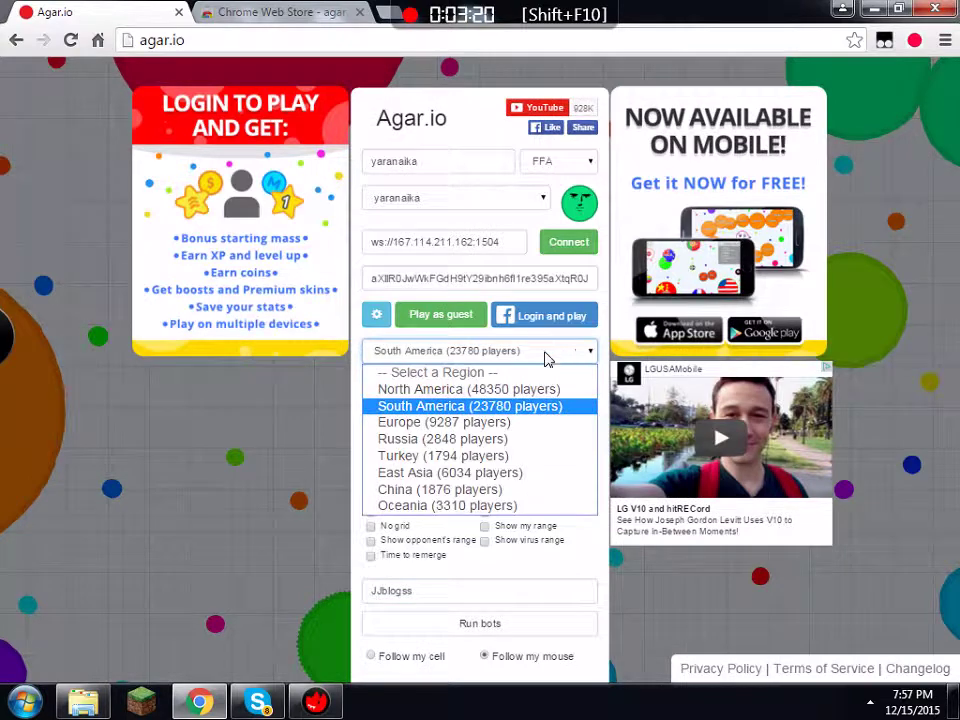
pyautogui.click(457, 389)
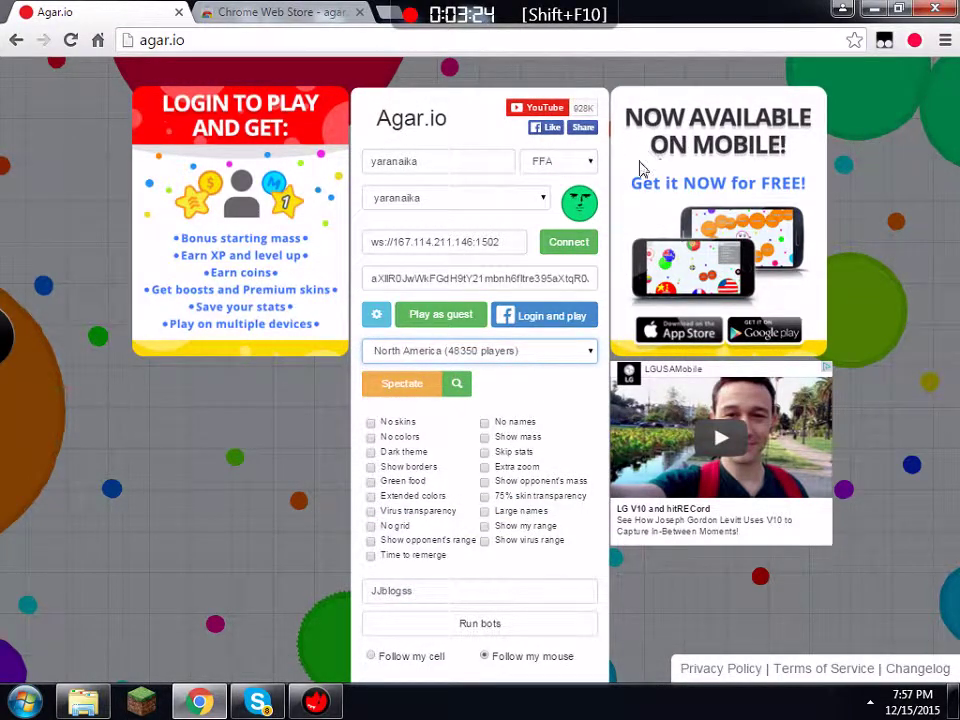
pyautogui.click(592, 163)
pyautogui.click(589, 231)
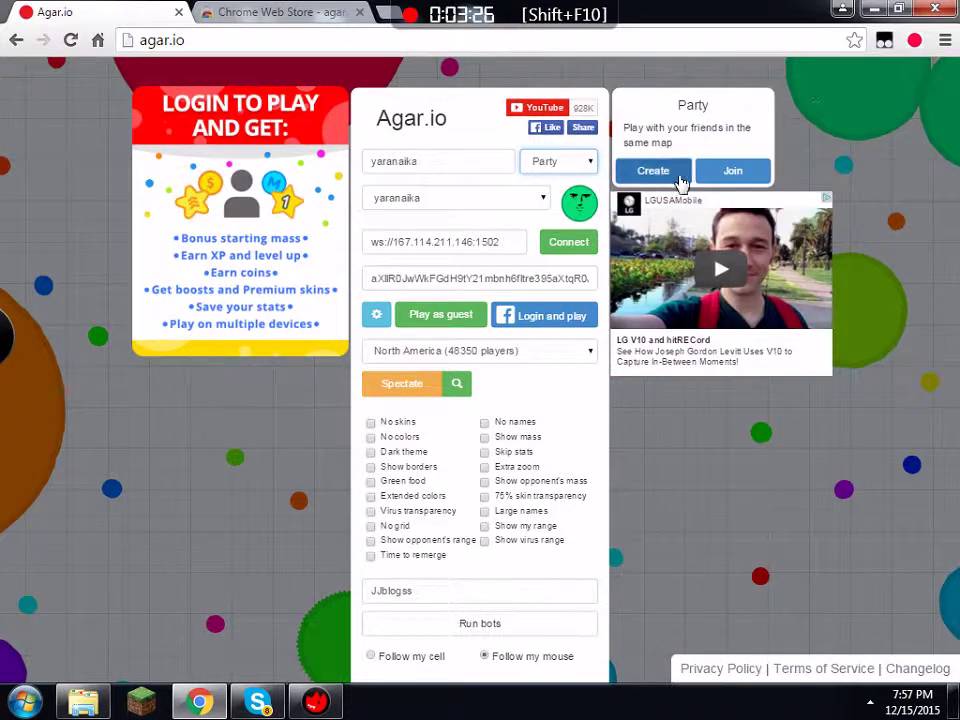
pyautogui.click(679, 178)
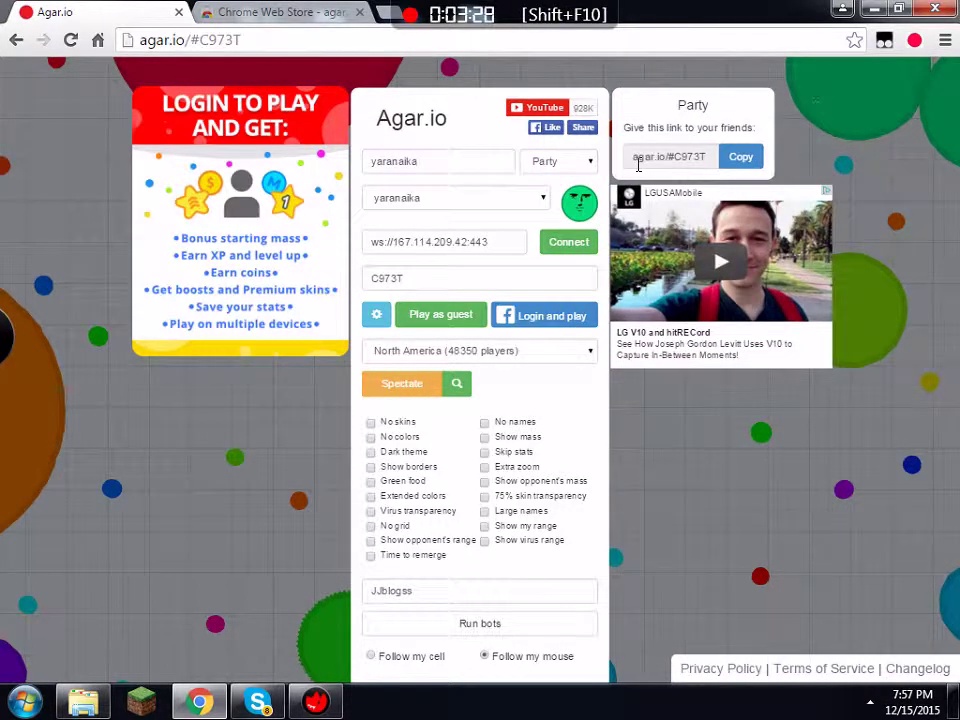
pyautogui.click(476, 630)
pyautogui.click(444, 320)
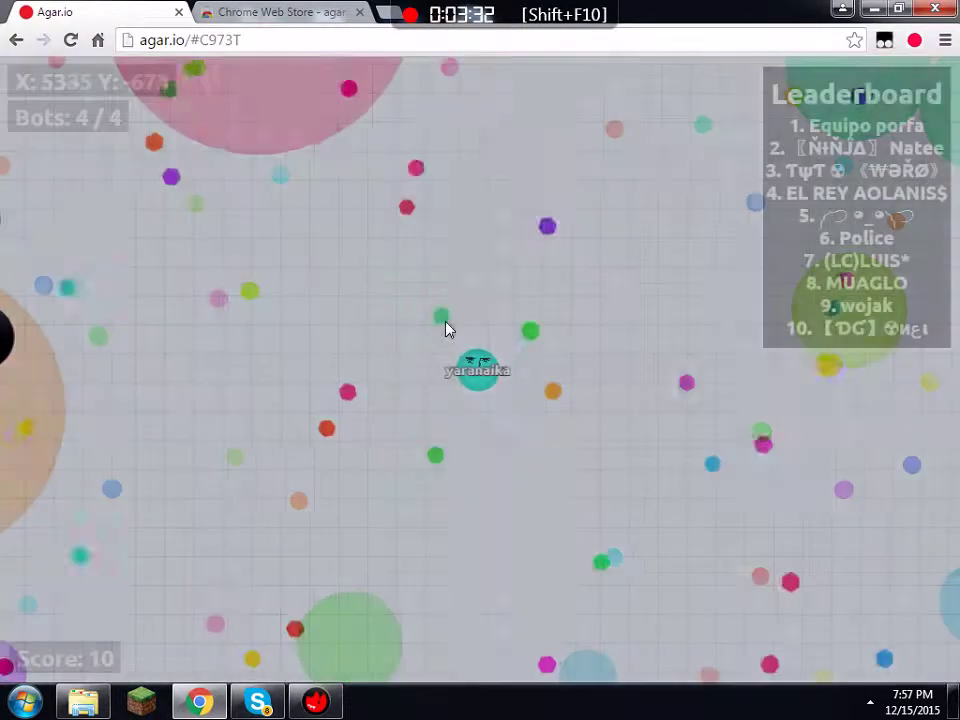